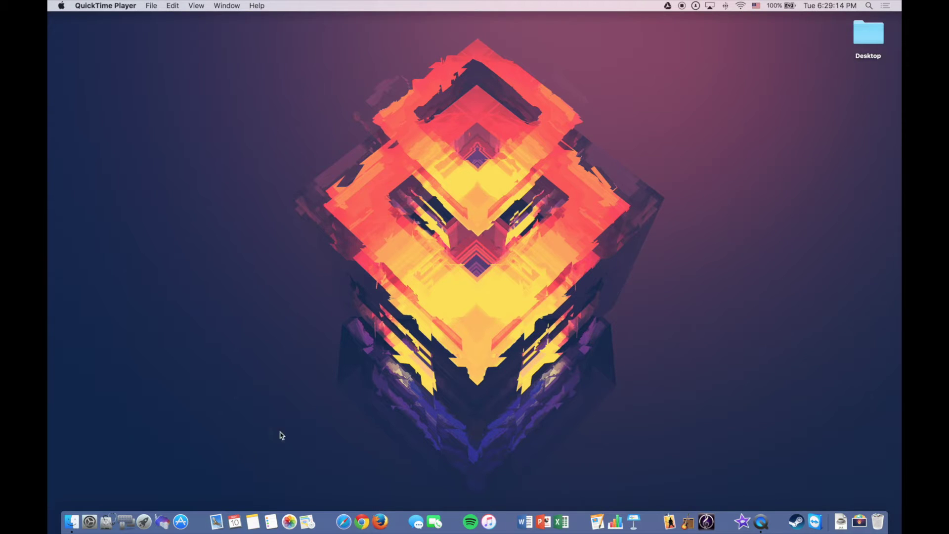
Step: Launch the App Store from the Dock
left_click(181, 522)
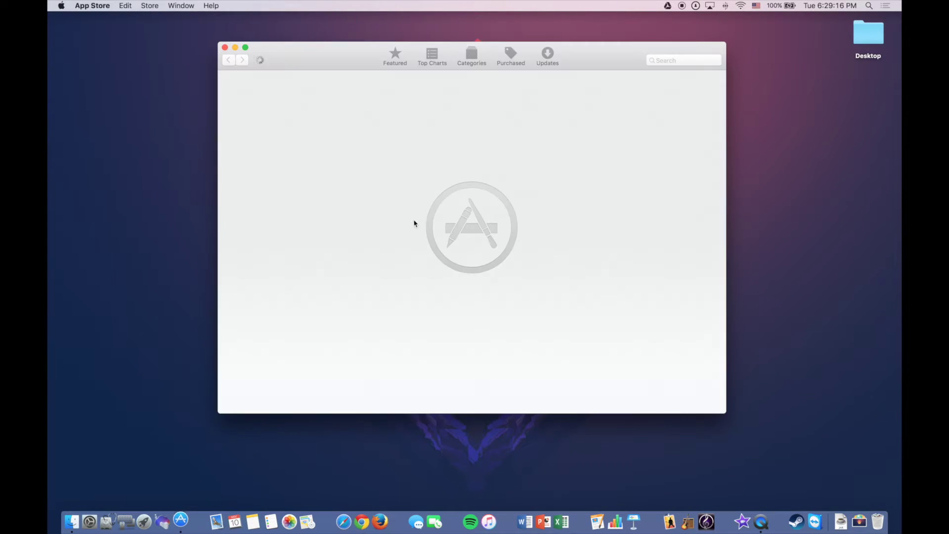
Step: Search the store for 'apple configurator', install Apple Configurator 2, and close the App Store window
left_click(660, 59)
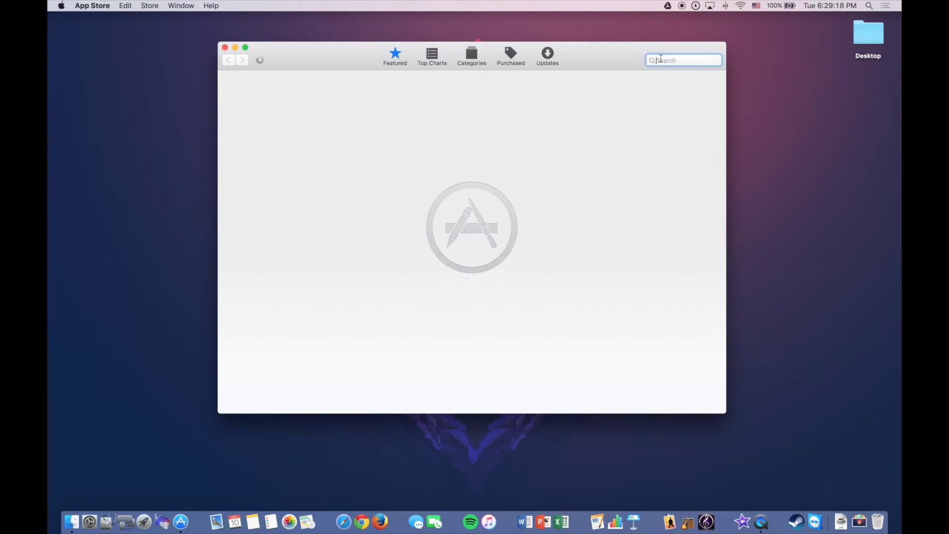
type("apple co")
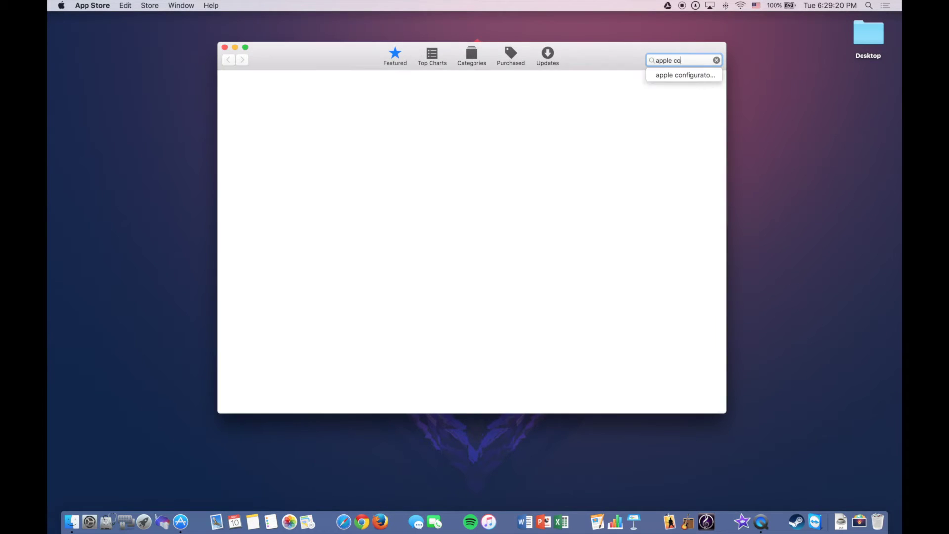
type("nfigurator")
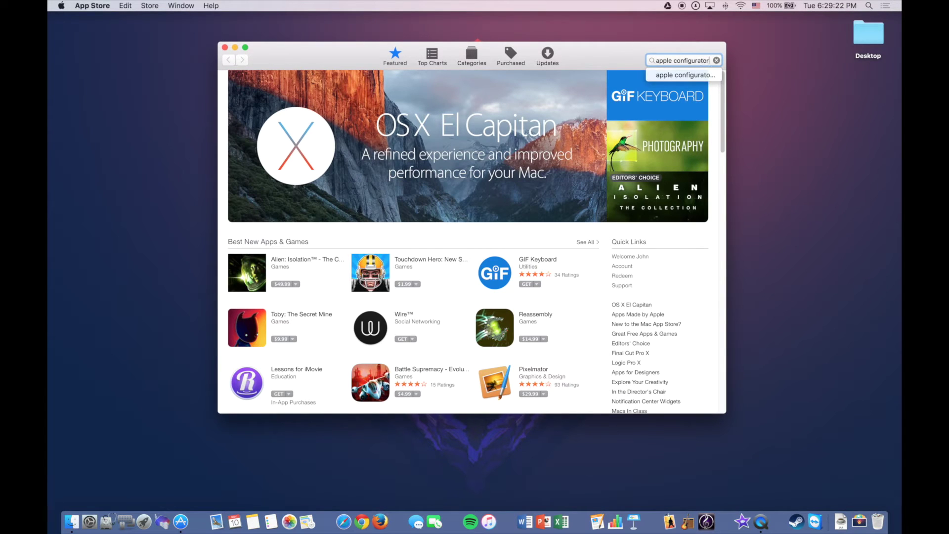
key("Return")
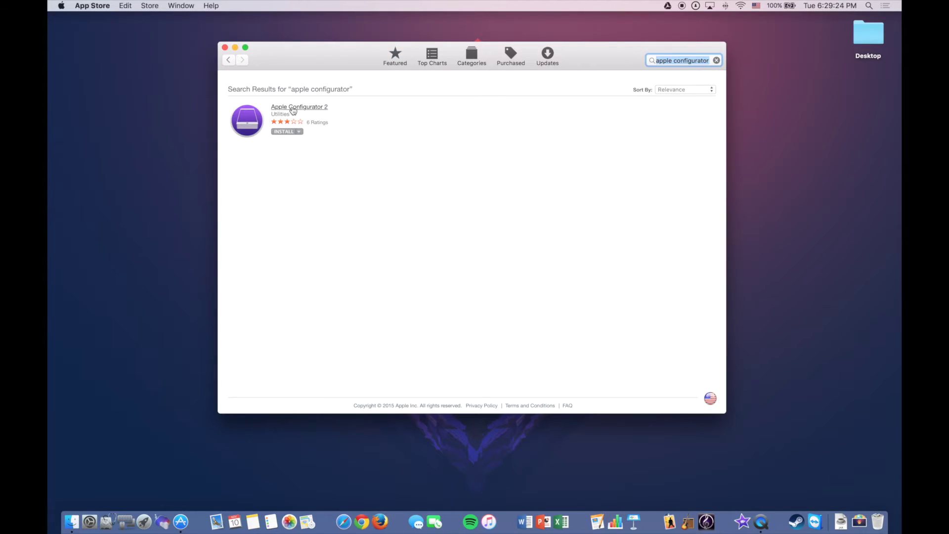
left_click(293, 107)
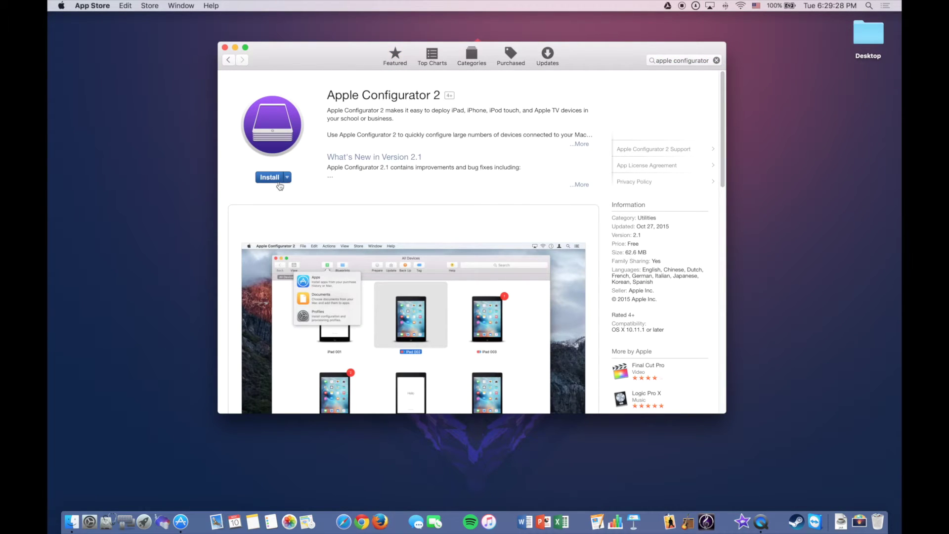
scroll(315, 185, "down", 5)
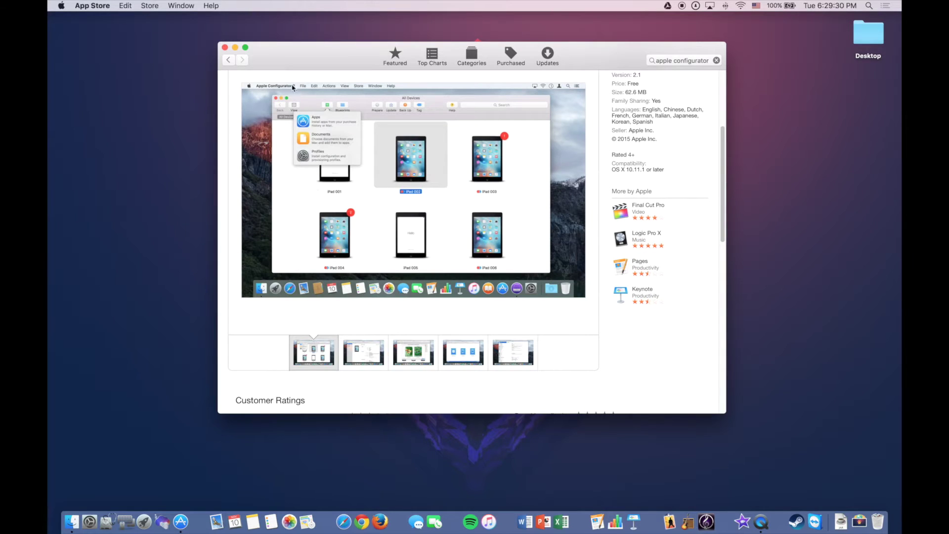
scroll(292, 85, "up", 5)
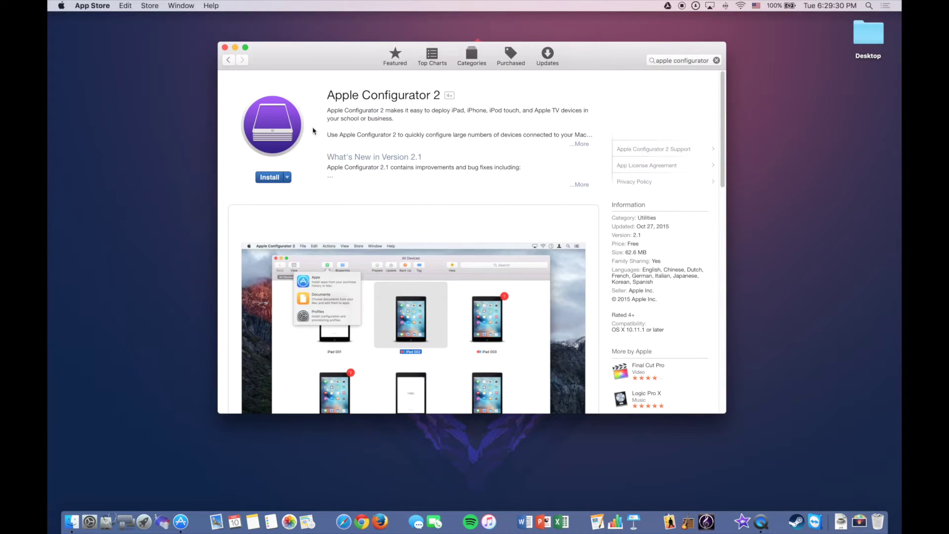
left_click(278, 178)
left_click(225, 48)
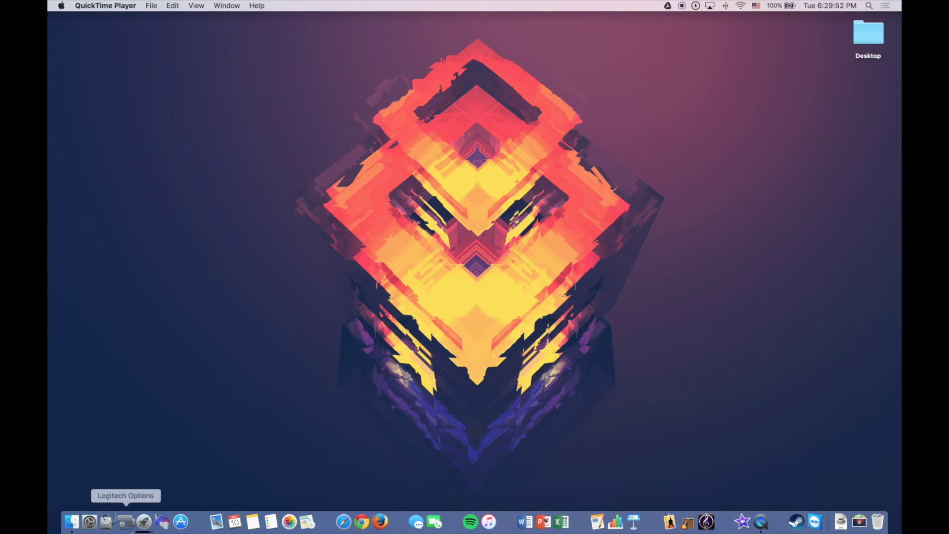
Step: Launch Apple Configurator 2 from Launchpad and accept its software licence agreement
left_click(144, 521)
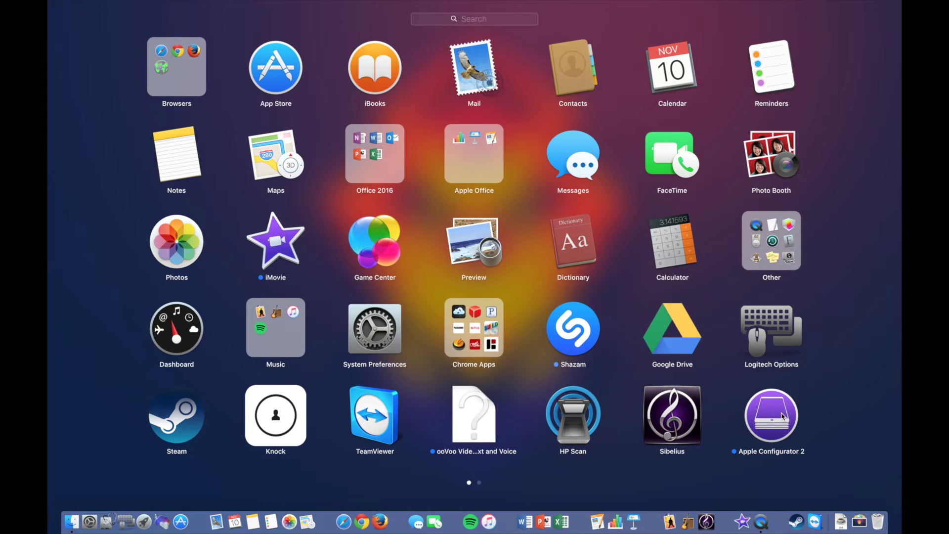
left_click(783, 416)
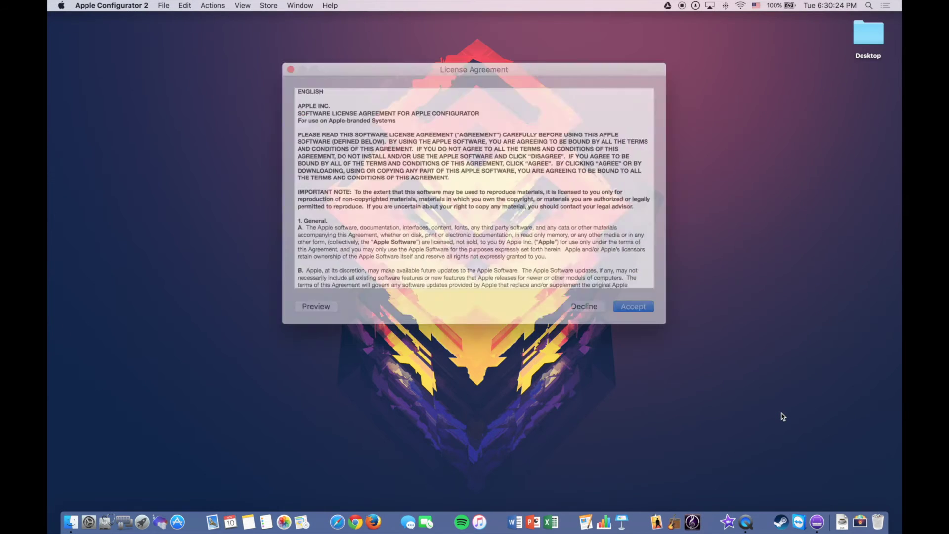
left_click(614, 292)
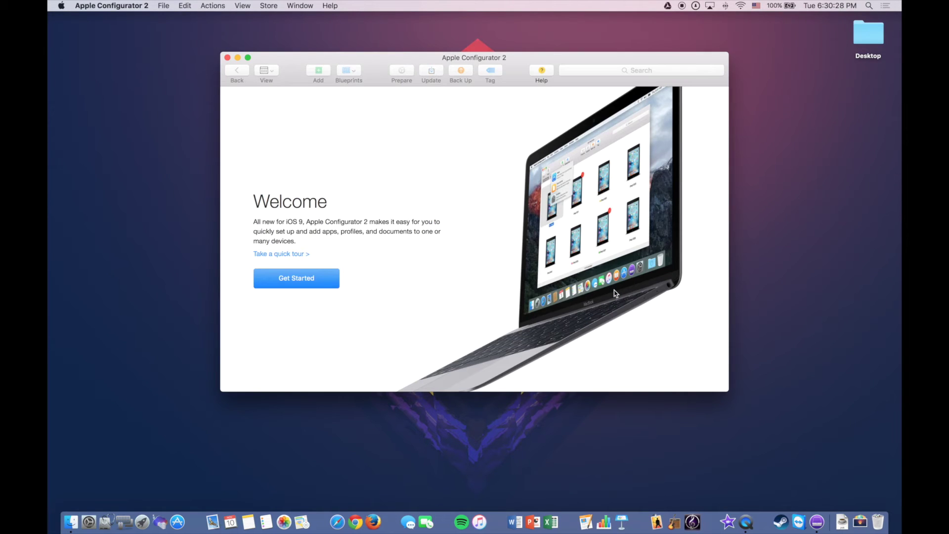
Step: Get past the Welcome screen and open the Great Room Apple TV's Info page
left_click(324, 286)
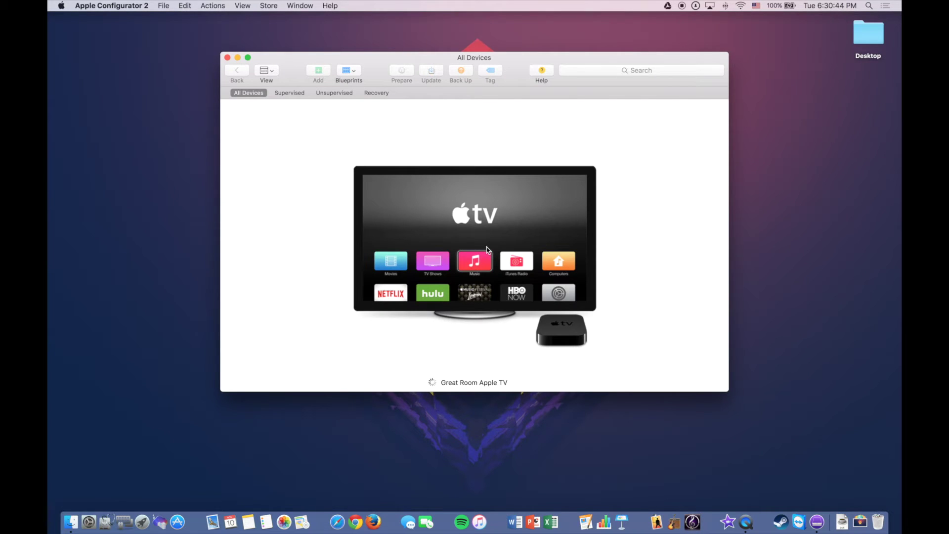
double_click(487, 250)
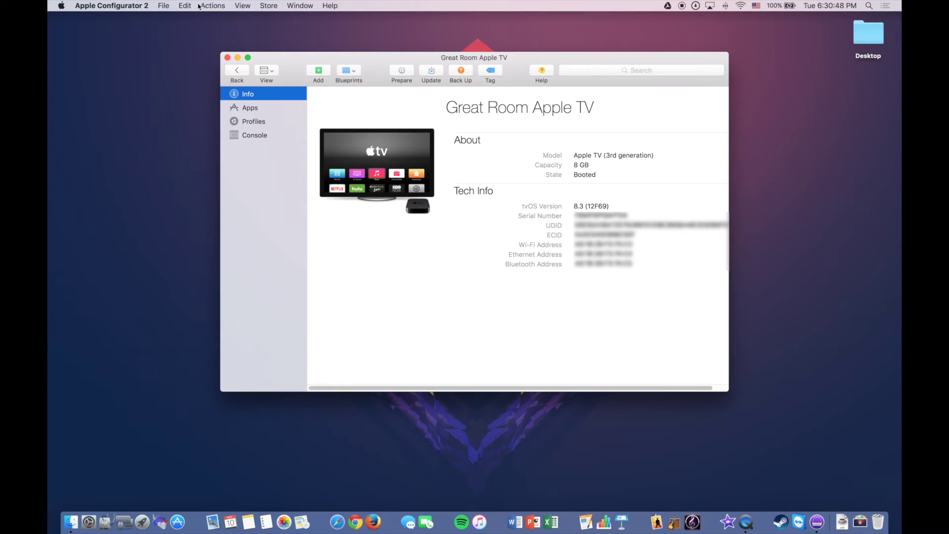
Step: Create a new blank profile from the File menu and name it 'Apple TV 3 Profile'
left_click(161, 5)
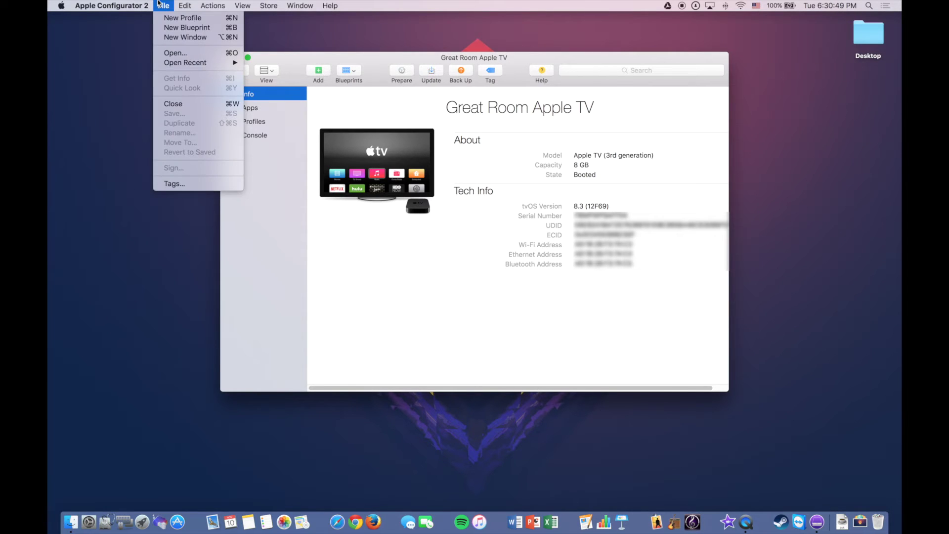
left_click(176, 21)
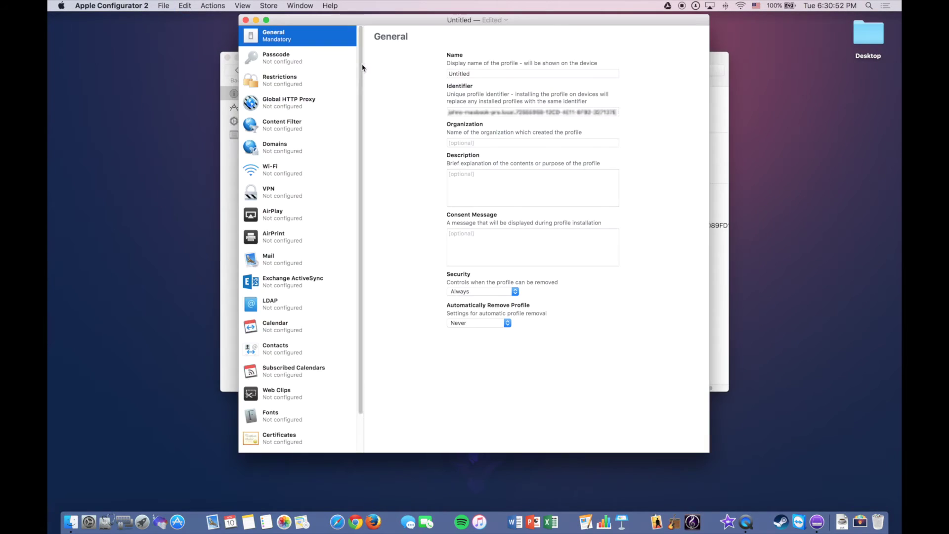
double_click(475, 73)
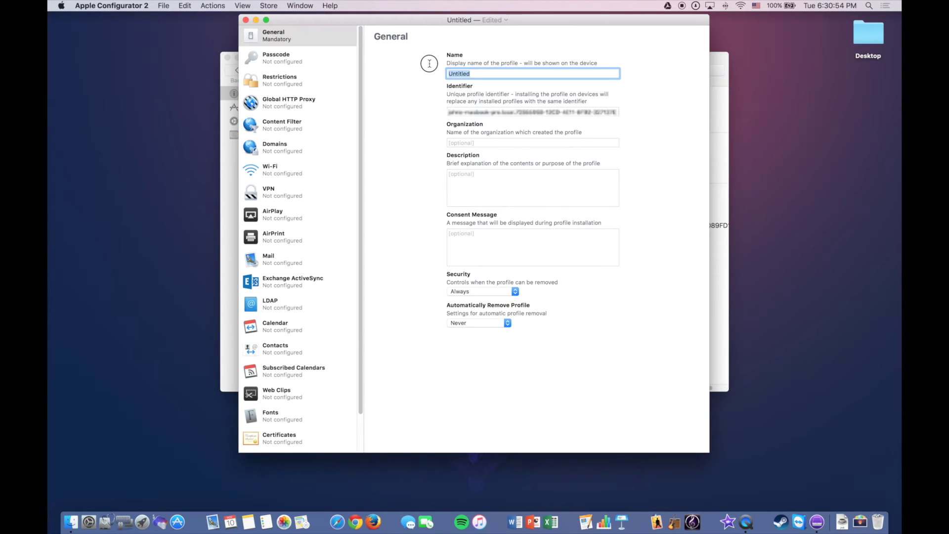
type("Apple TV 3 Profile")
Step: Add a Wi-Fi payload to the profile with SSID RamNet
left_click(288, 169)
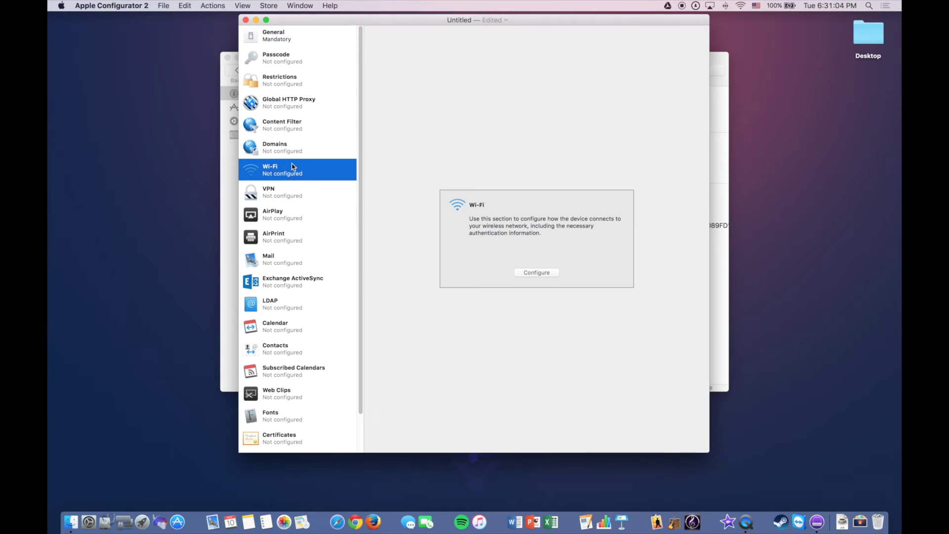
left_click(524, 274)
left_click(491, 73)
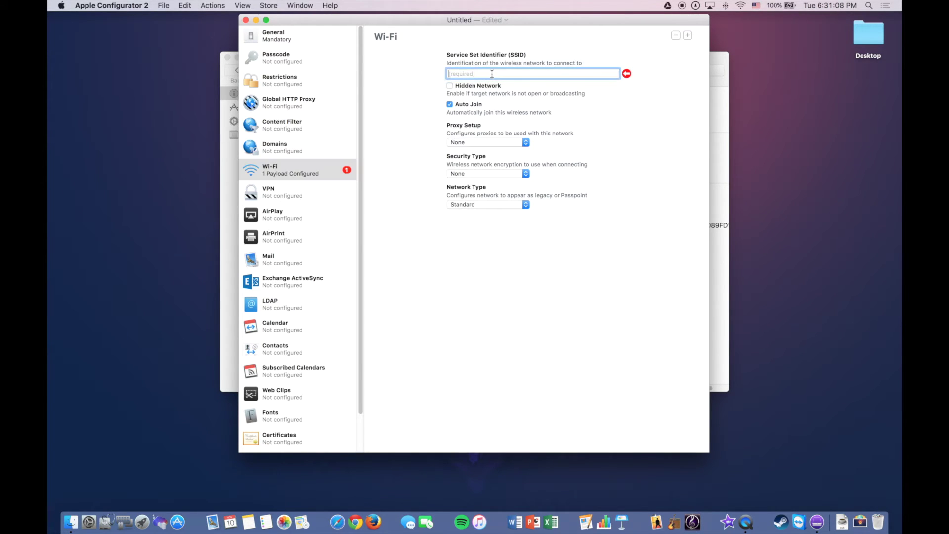
type("Ram")
Step: Set security to WPA / WPA2 Enterprise with PEAP, and enter the network username and password
left_click(481, 174)
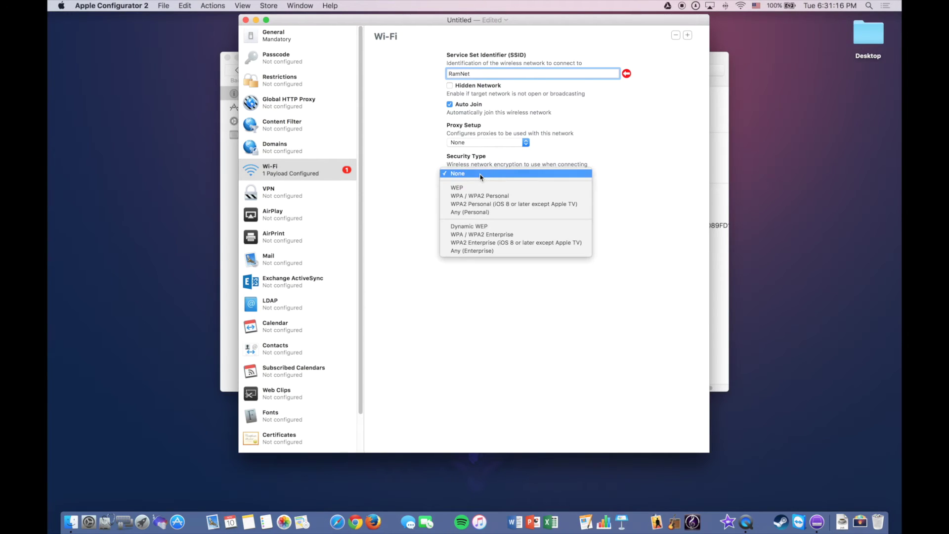
left_click(496, 236)
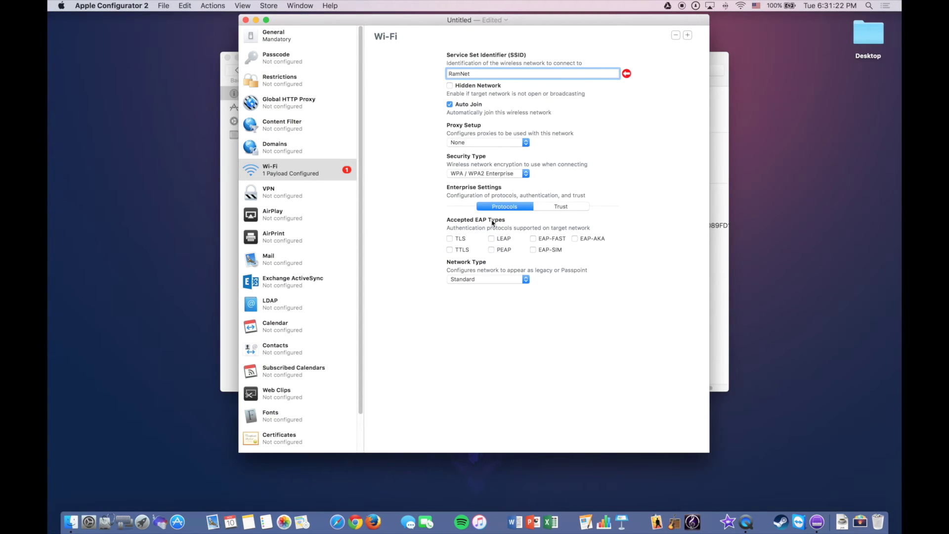
left_click(492, 250)
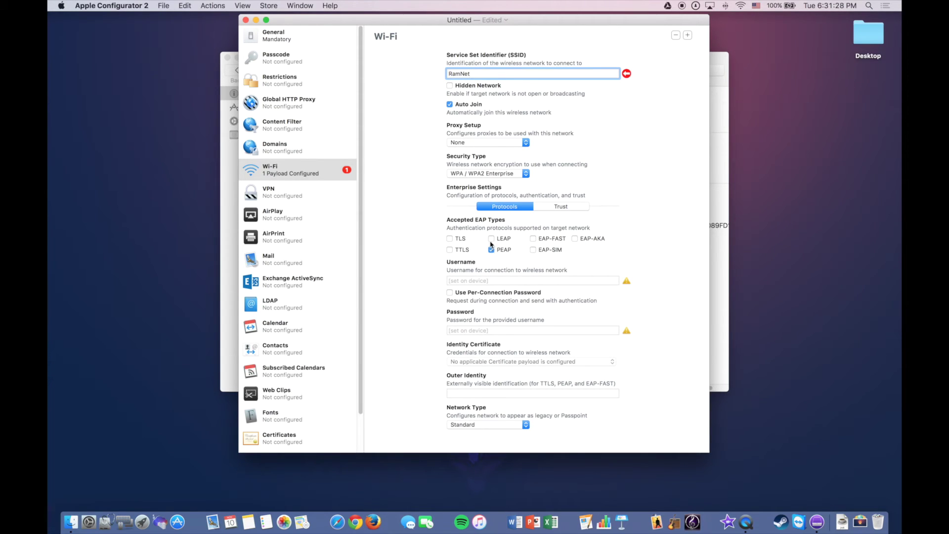
left_click(484, 280)
key("cmd+v")
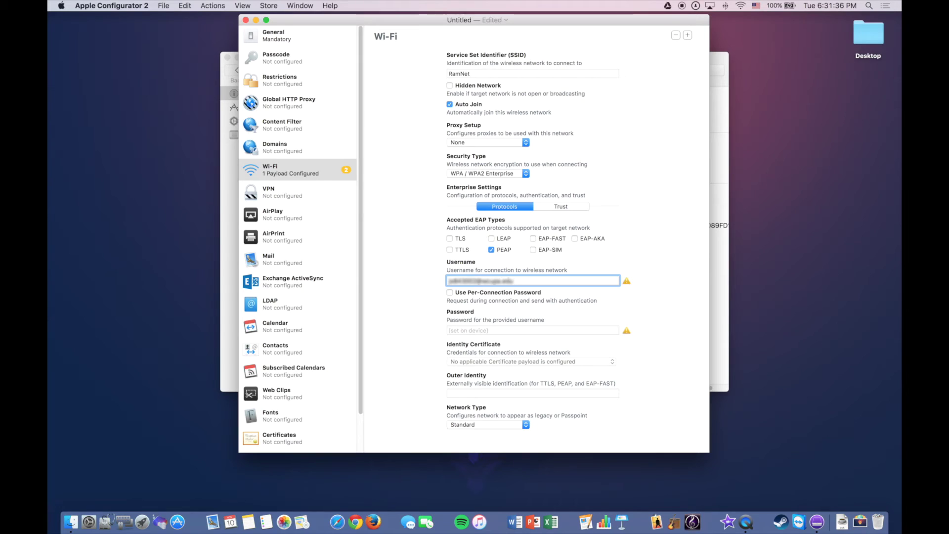
left_click(532, 330)
type("•••••••••")
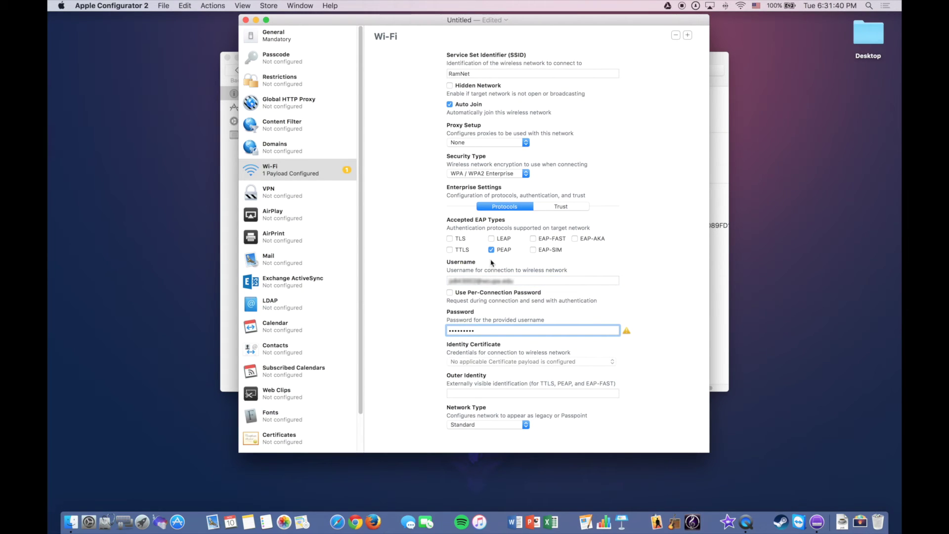
Step: Check the Wi-Fi trust settings, then start a Certificates payload to get the PKCS1/PKCS12 file picker
left_click(550, 208)
scroll(300, 297, "down", 2)
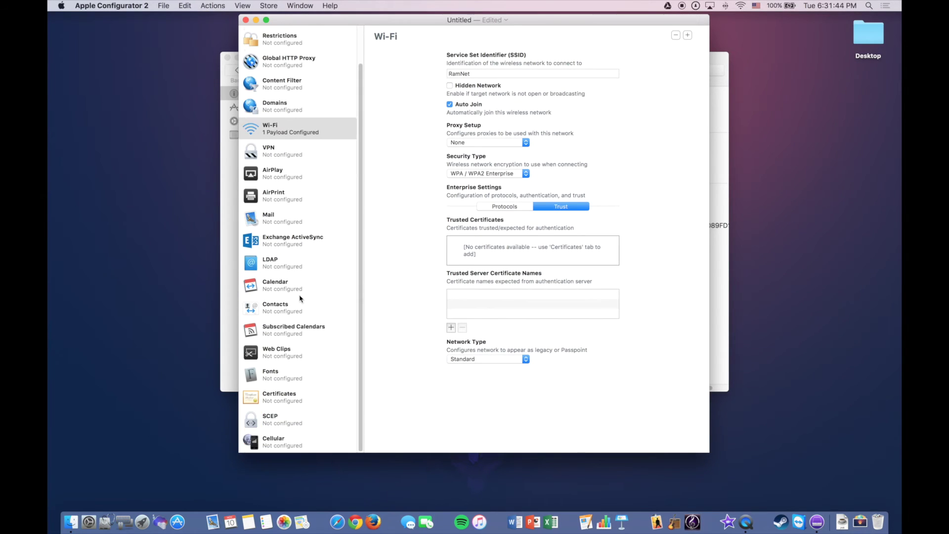
left_click(279, 403)
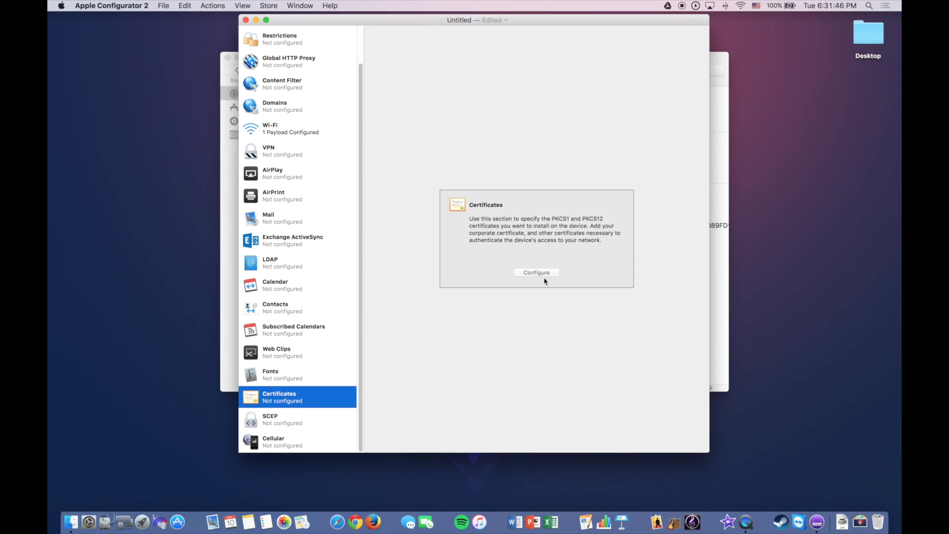
left_click(546, 274)
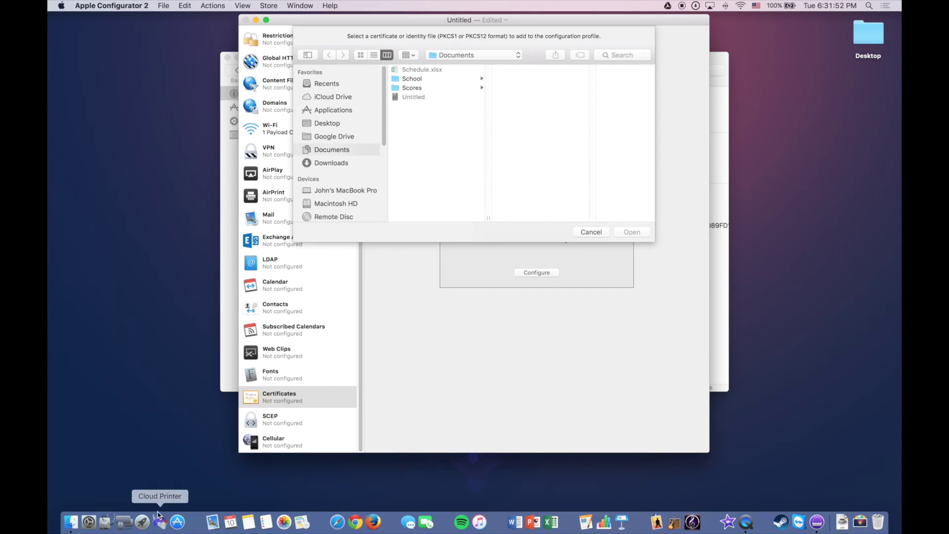
key("super+space")
Step: Export the clearpass.wcupa.edu certificate from Keychain Access to the Desktop, then close Keychain Access
type("keych")
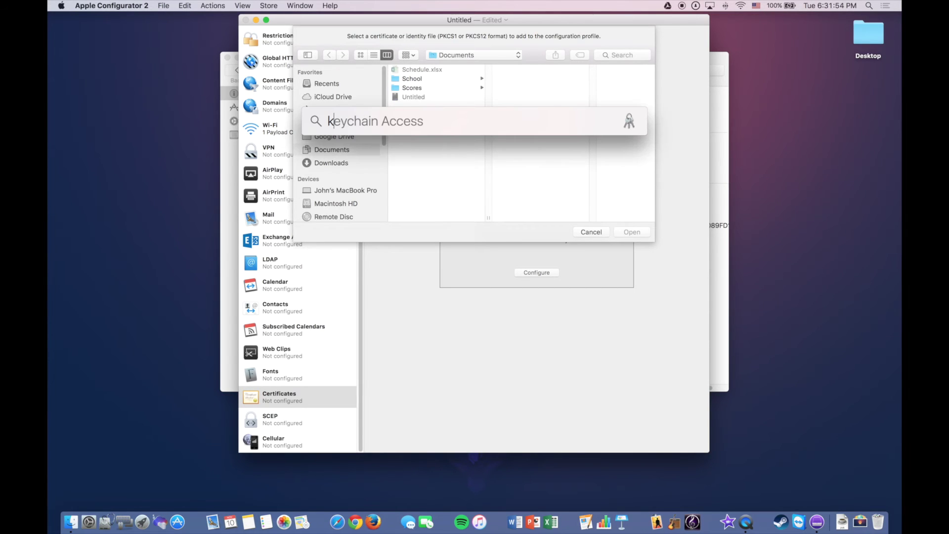
type("ain")
key("Return")
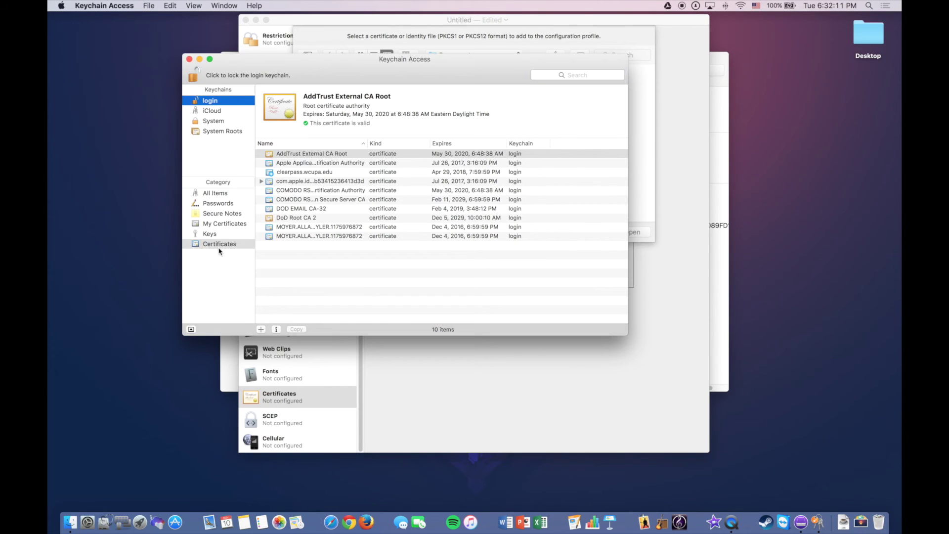
left_click(219, 246)
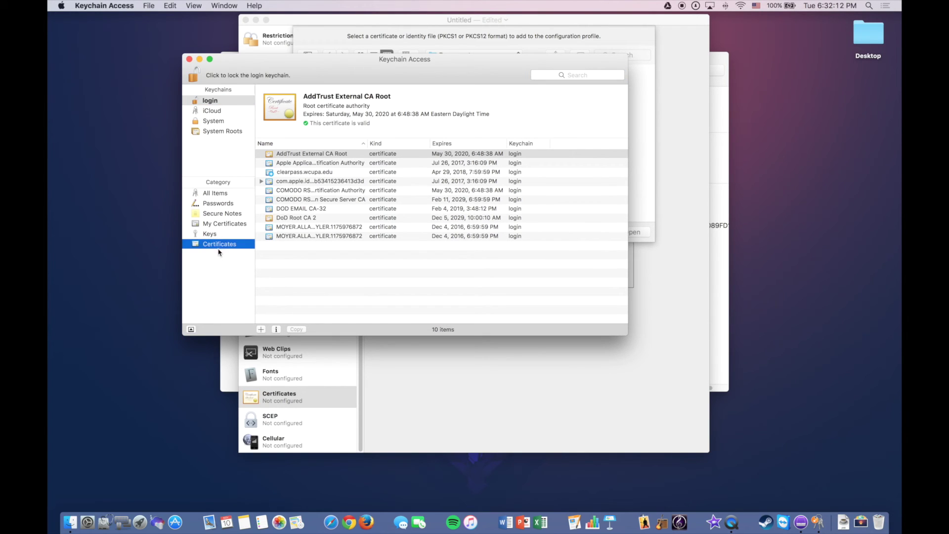
left_click(315, 173)
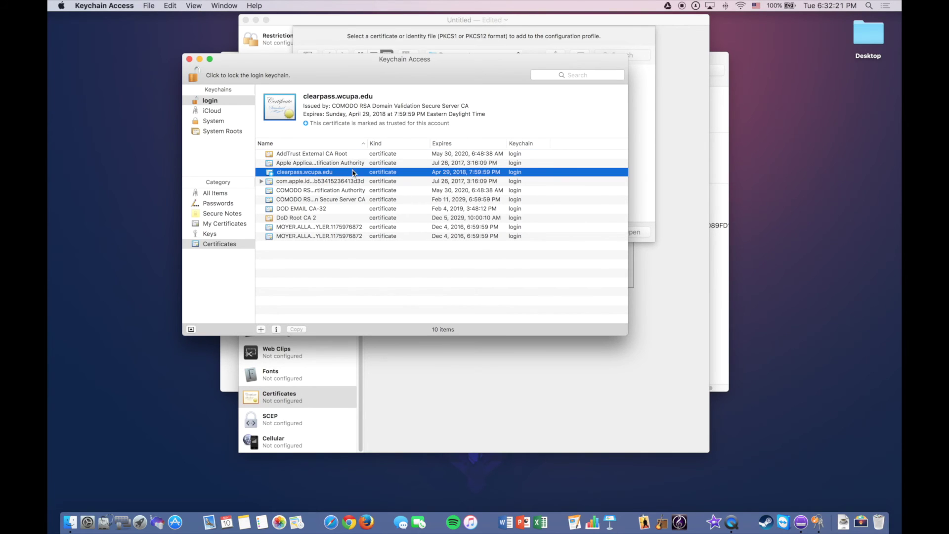
right_click(353, 172)
left_click(382, 218)
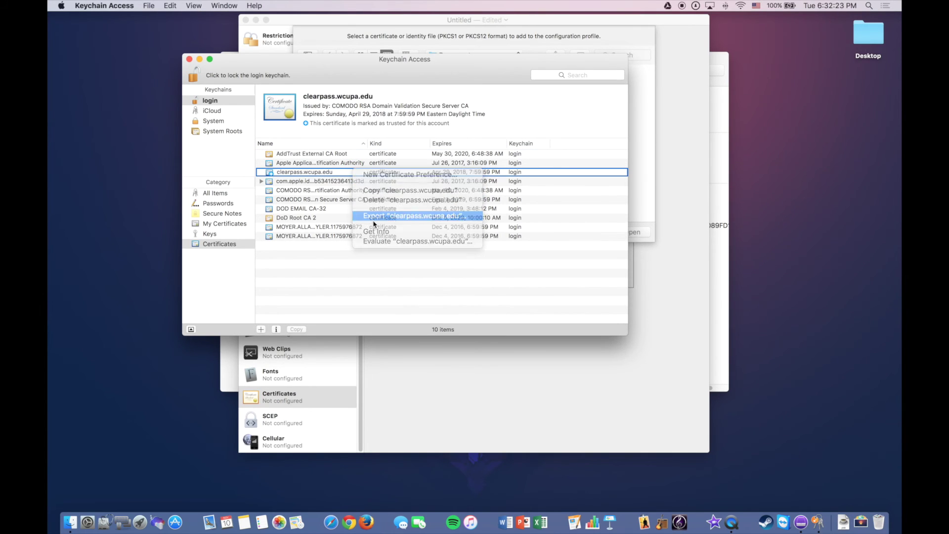
left_click(396, 133)
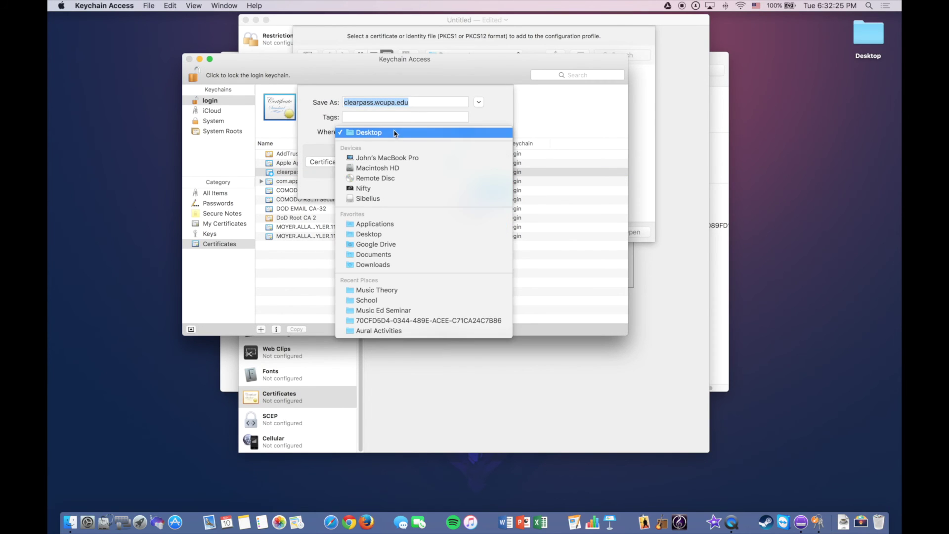
left_click(396, 132)
left_click(496, 190)
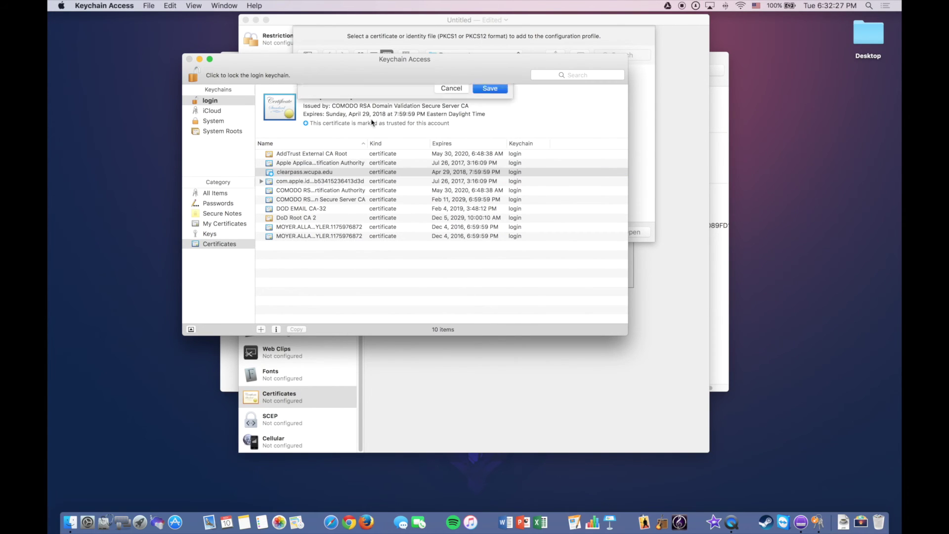
left_click(189, 59)
Step: Quit Keychain Access and load clearpass.wcupa.edu.cer from the Desktop into the Certificates payload
left_click(89, 5)
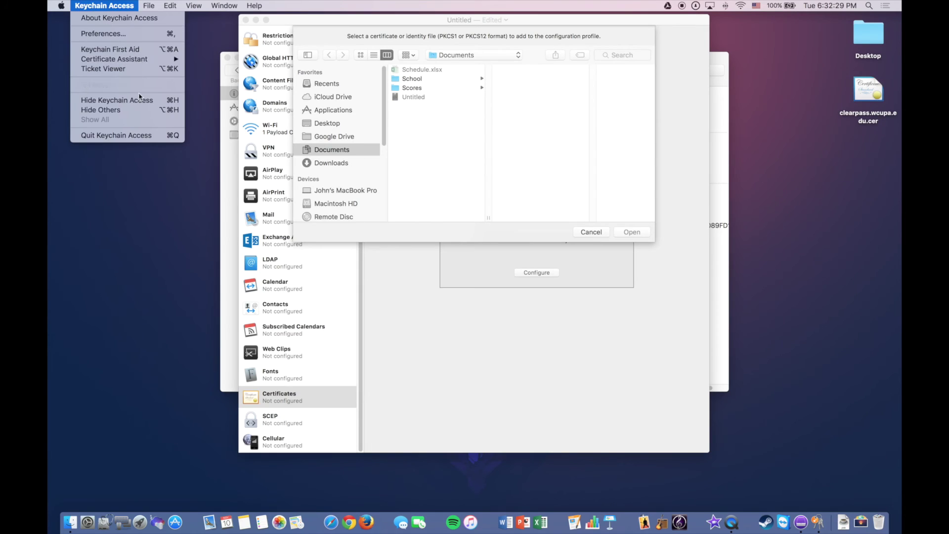
left_click(142, 134)
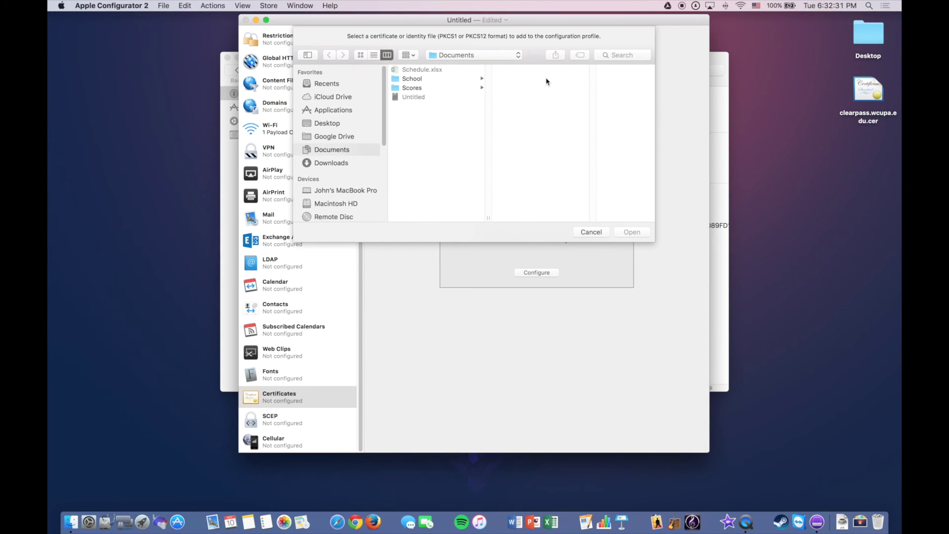
left_click(343, 123)
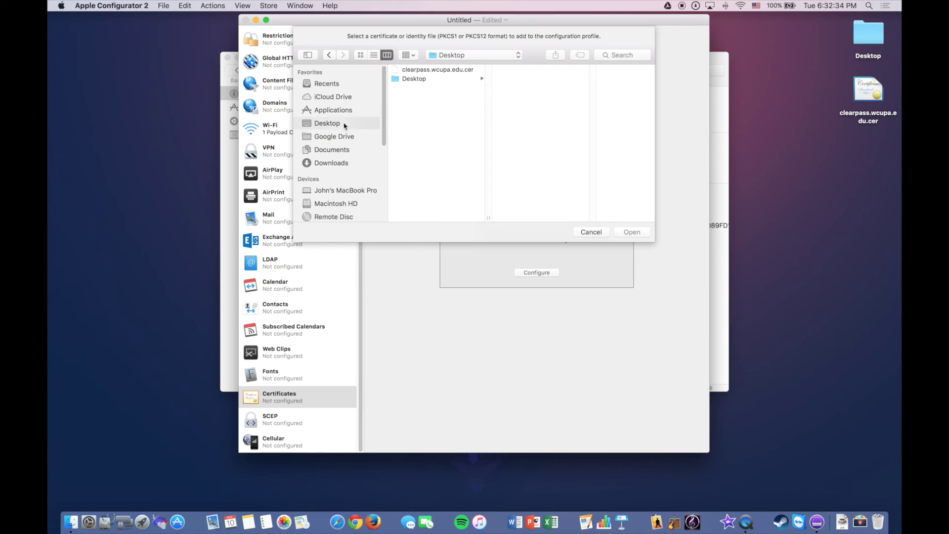
left_click(421, 69)
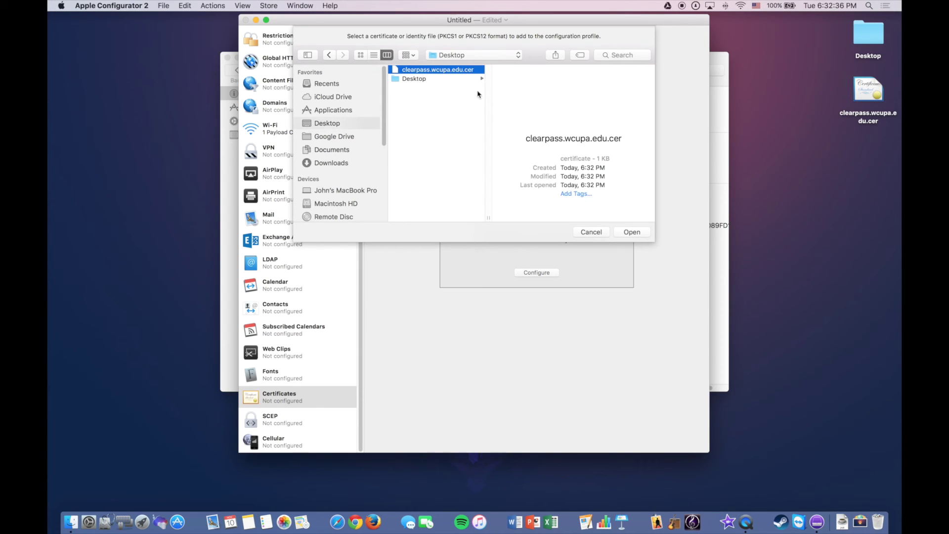
left_click(627, 232)
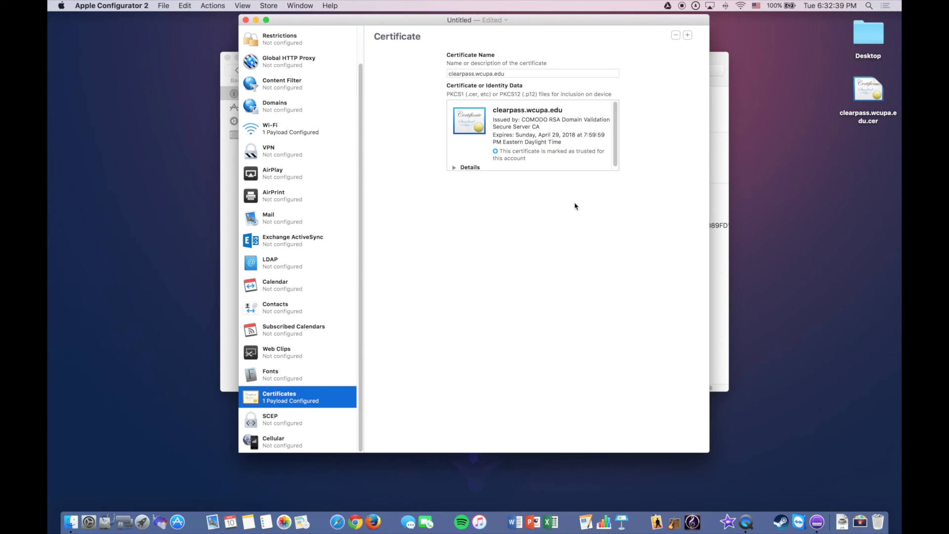
Step: Trust the clearpass.wcupa.edu certificate for RamNet and save the profile as 'Apple TV 3 Profile'
left_click(319, 138)
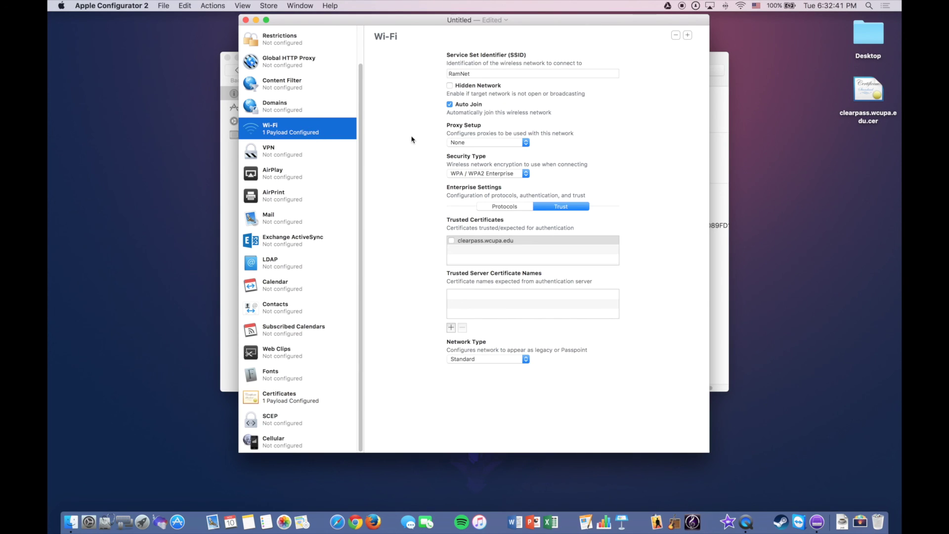
left_click(451, 240)
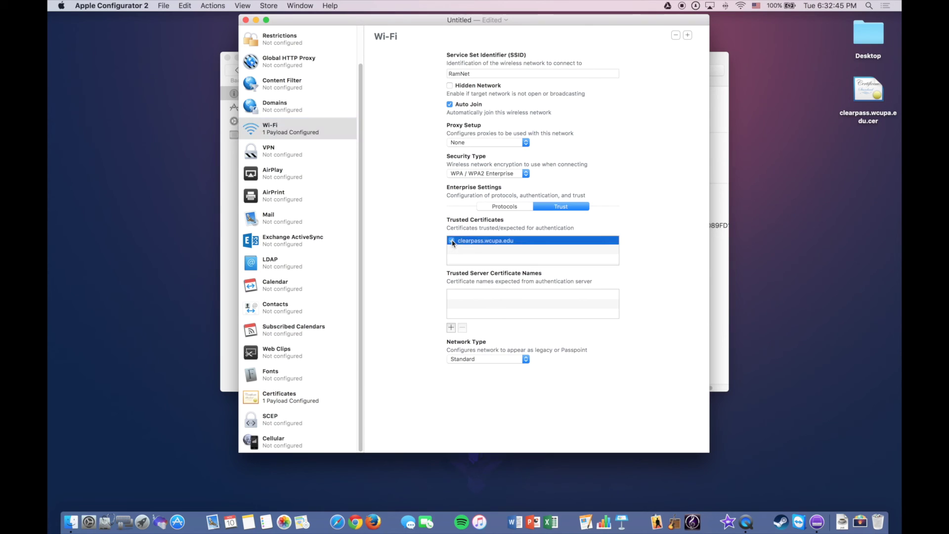
left_click(245, 22)
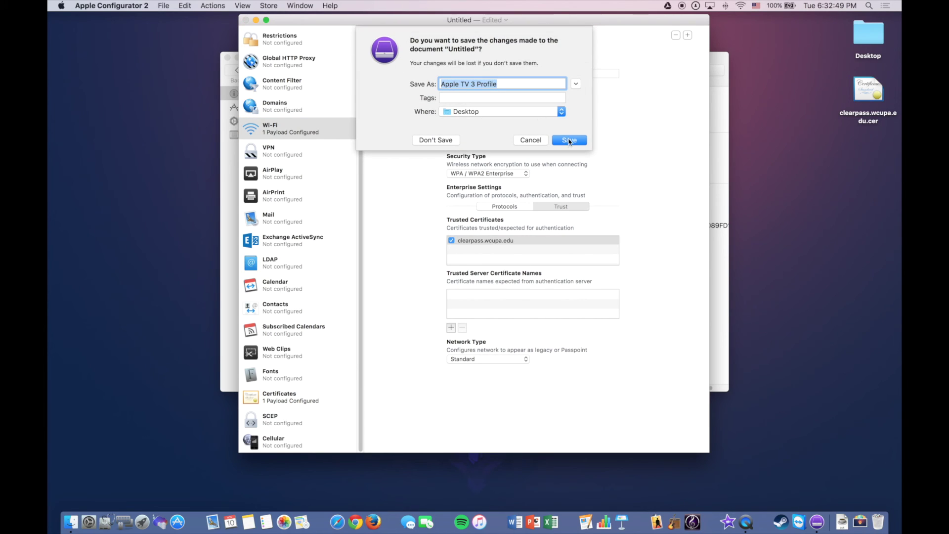
left_click(569, 140)
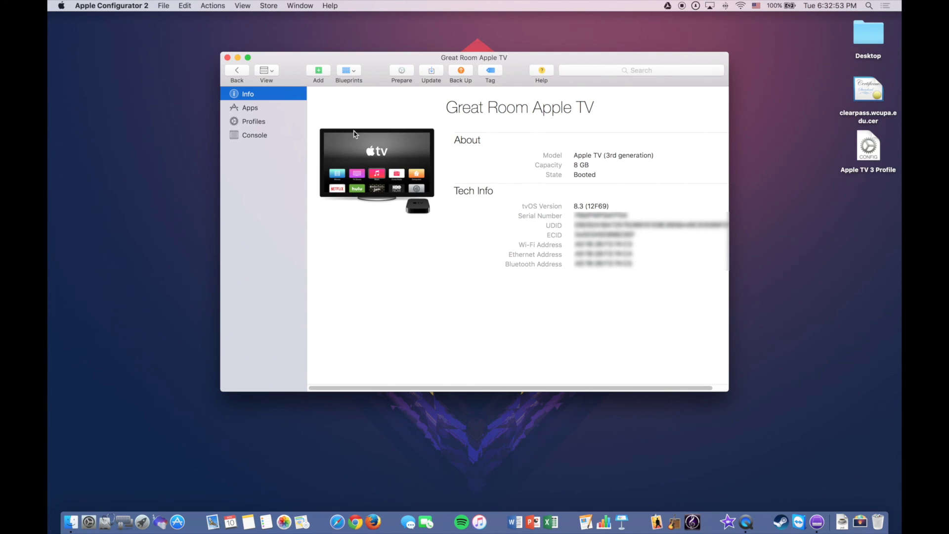
Step: Add Apple TV 3 Profile from the Desktop to the Great Room Apple TV's Profiles, then close its window
left_click(276, 123)
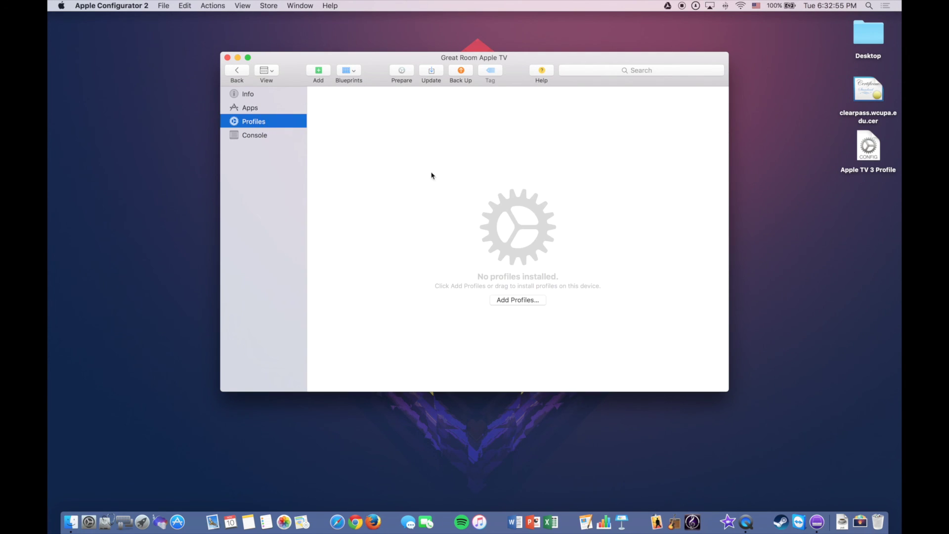
left_click(514, 303)
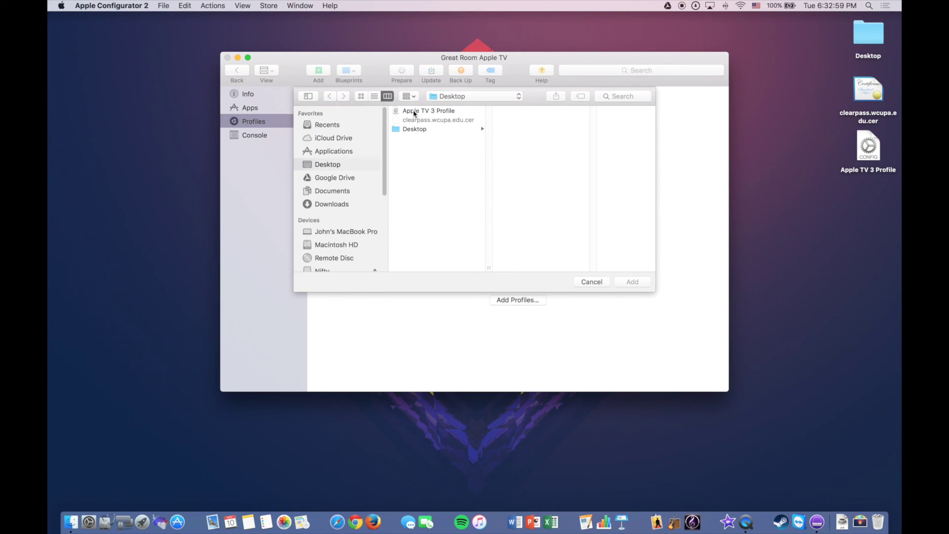
left_click(414, 112)
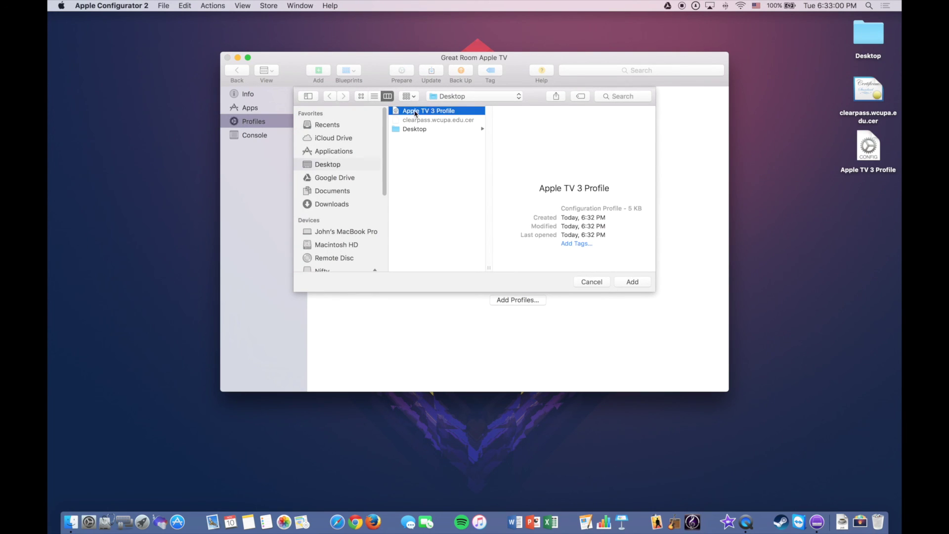
left_click(627, 287)
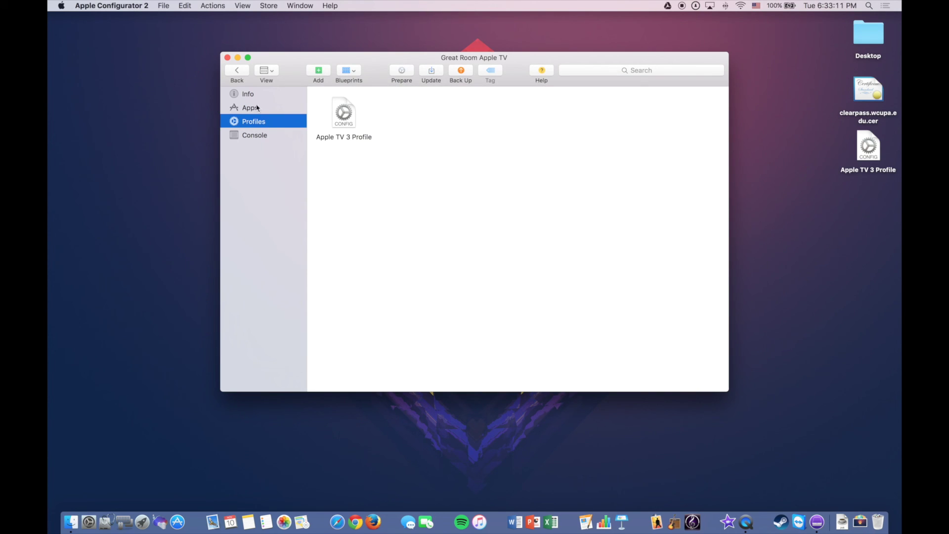
left_click(227, 58)
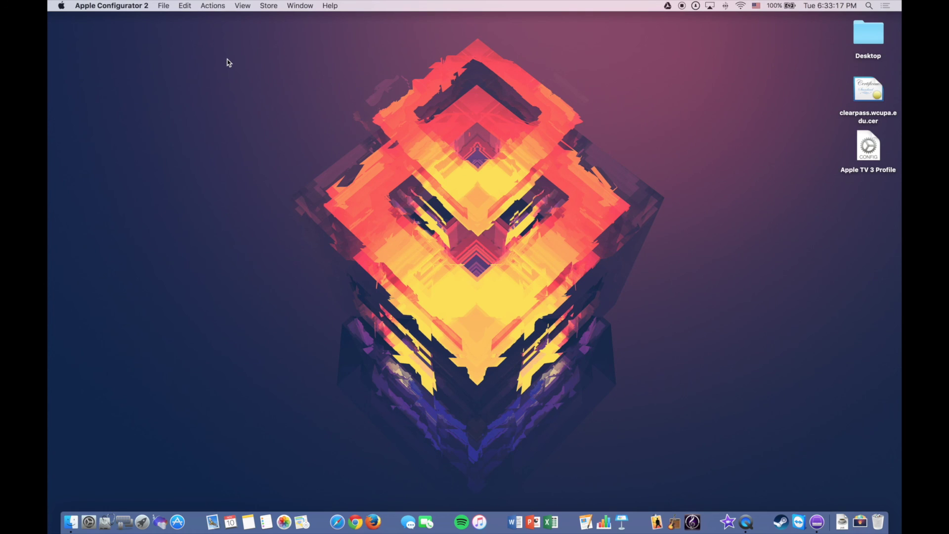